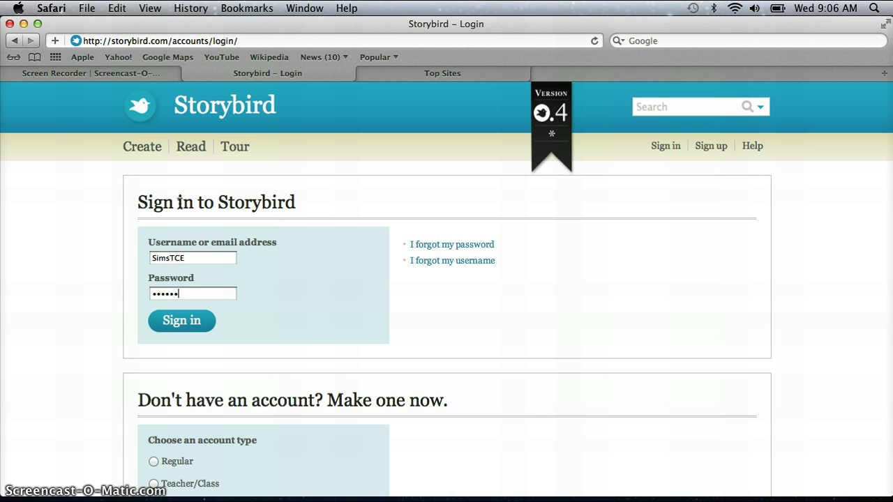
Submit the filled-in Storybird sign-in and open page 4 of the Class Library.
{"action": "key", "text": "Return"}
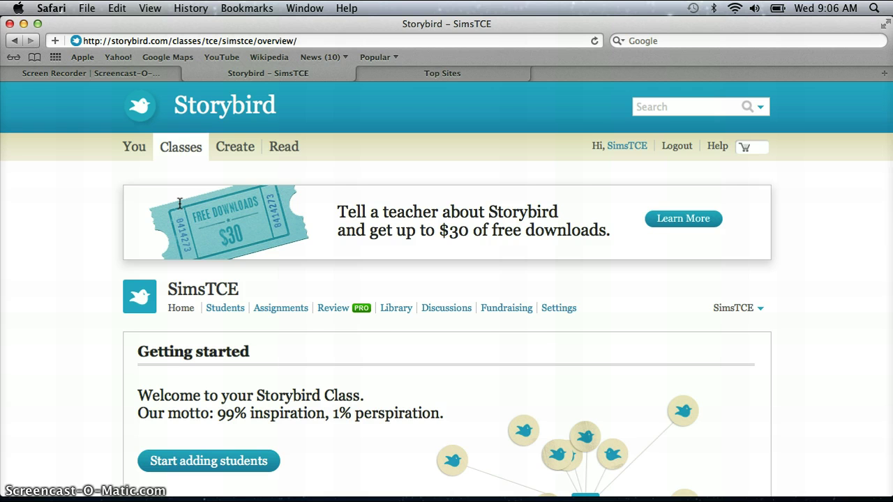
{"action": "left_click", "coordinate": [396, 310]}
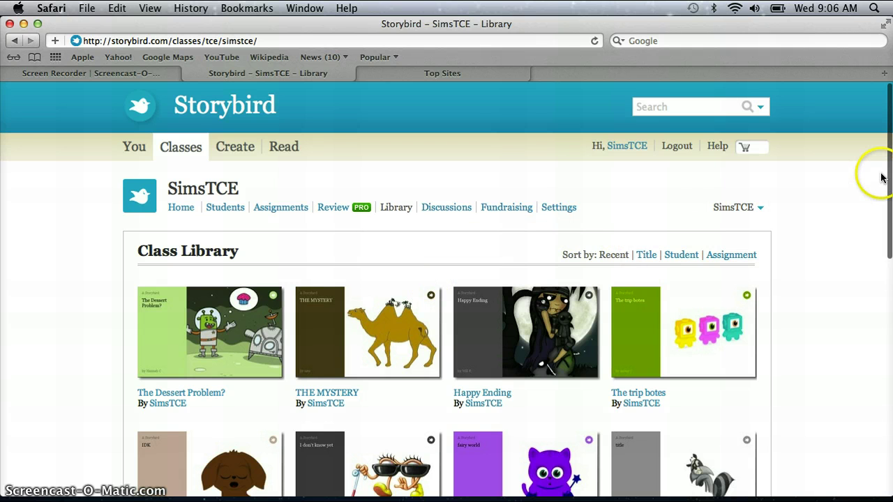
{"action": "scroll", "coordinate": [889, 238], "scroll_direction": "down", "scroll_amount": 2}
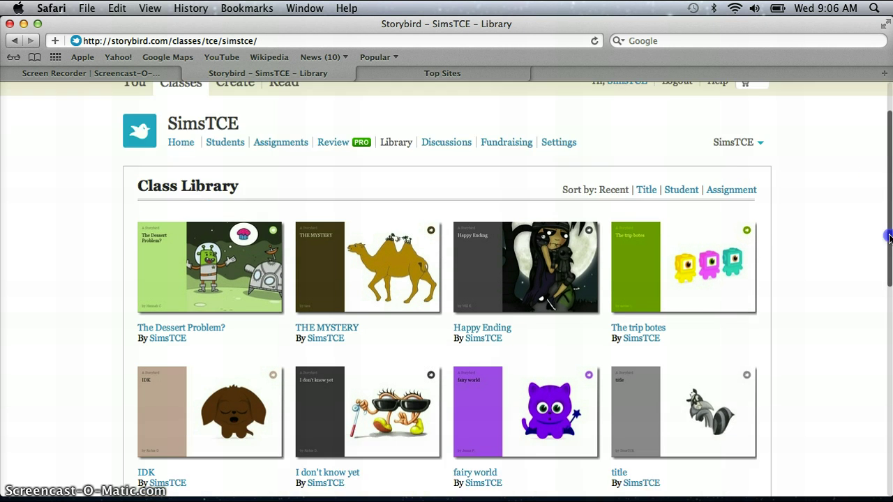
{"action": "scroll", "coordinate": [889, 237], "scroll_direction": "down", "scroll_amount": 10}
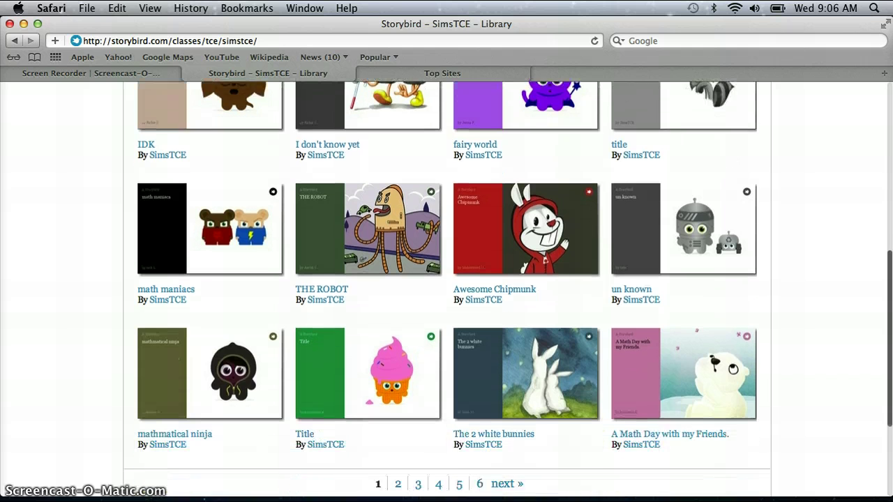
{"action": "scroll", "coordinate": [677, 374], "scroll_direction": "down", "scroll_amount": 2}
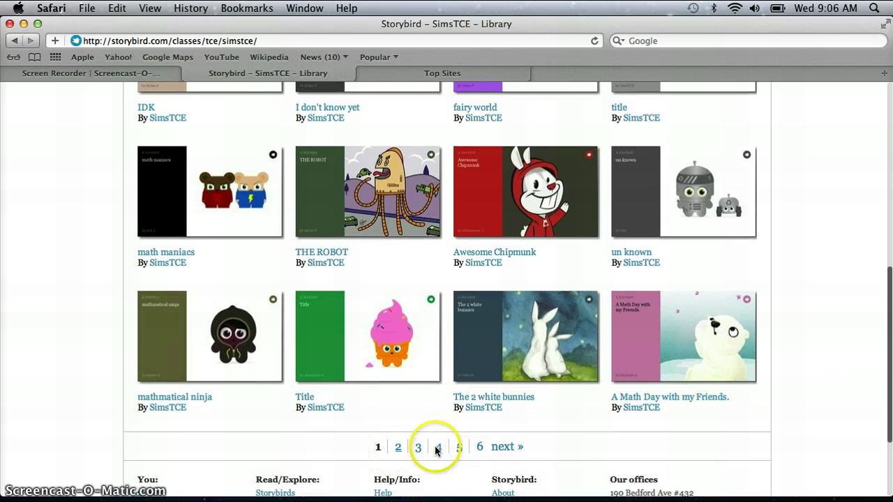
{"action": "left_click", "coordinate": [509, 449]}
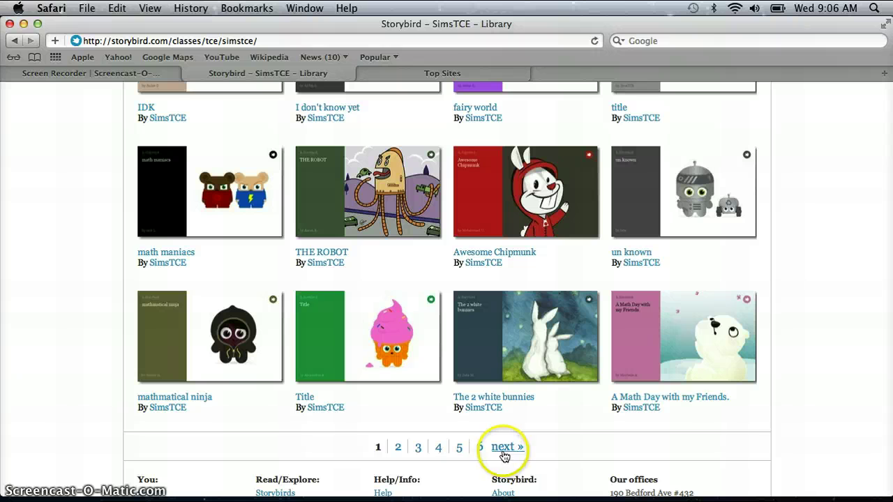
{"action": "left_click", "coordinate": [439, 451]}
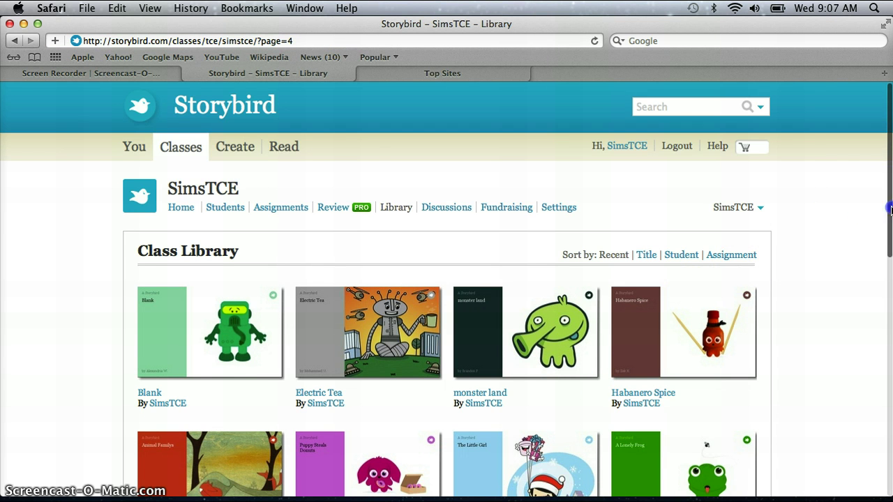
Open the "monster land" storybird from the Class Library and go to its embed and badges page.
{"action": "scroll", "coordinate": [872, 202], "scroll_direction": "down", "scroll_amount": 5}
{"action": "scroll", "coordinate": [516, 290], "scroll_direction": "down", "scroll_amount": 1}
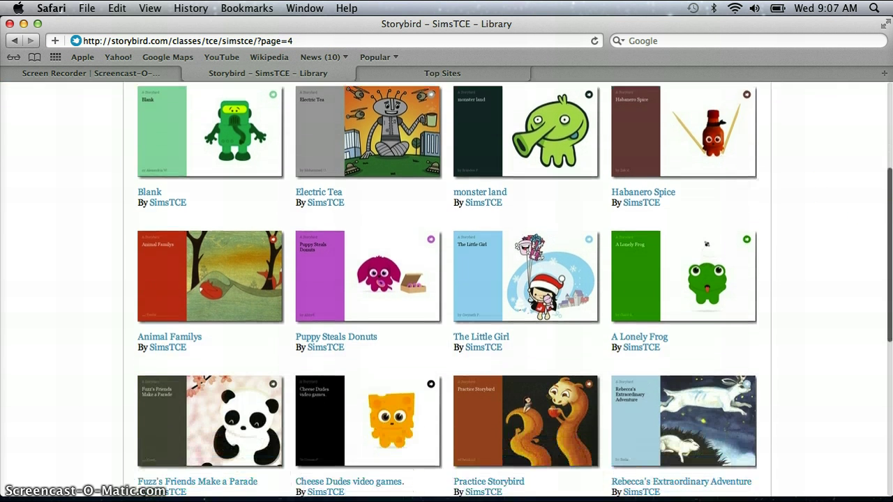
{"action": "left_click", "coordinate": [516, 150]}
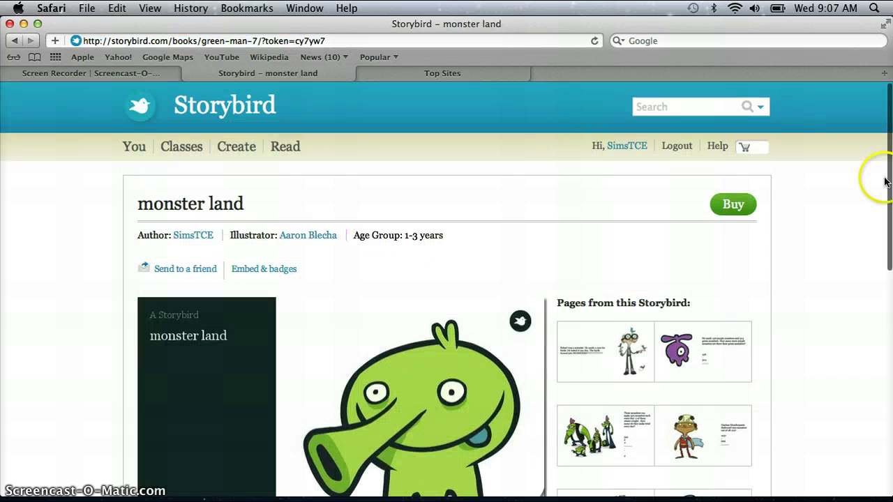
{"action": "left_click_drag", "start_coordinate": [888, 174], "coordinate": [889, 218]}
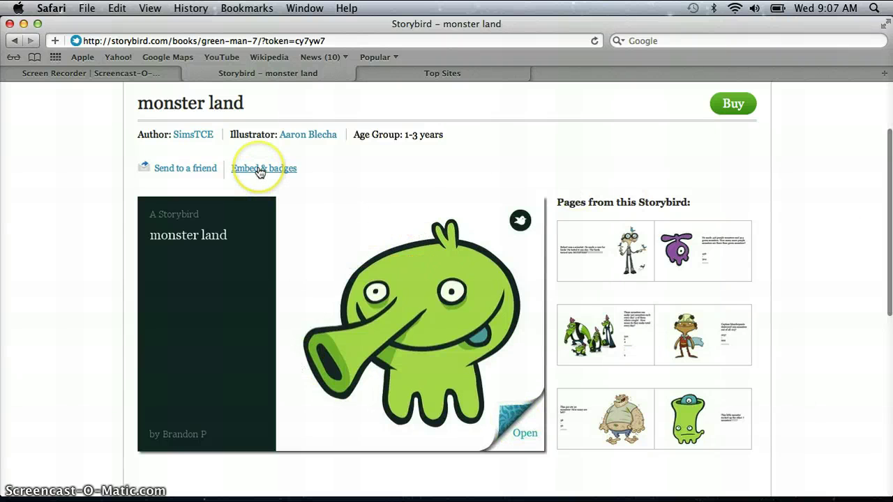
{"action": "left_click", "coordinate": [259, 170]}
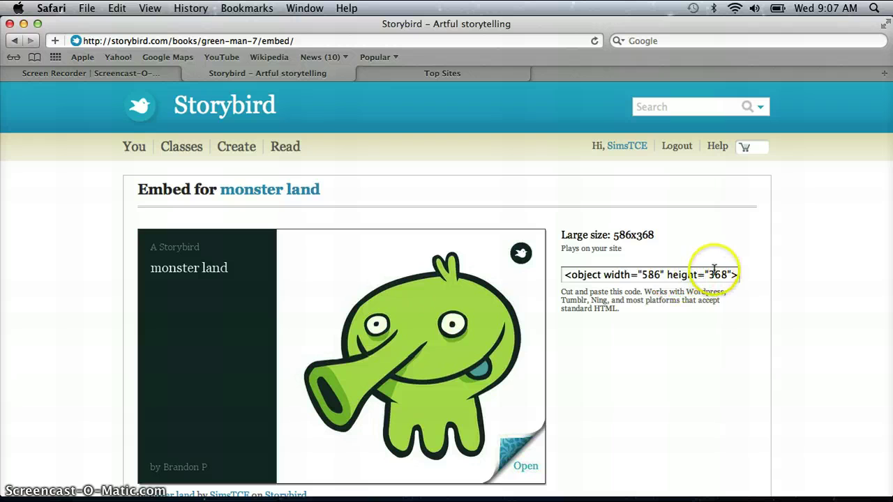
Select the whole large-size (586x368) embed code of "monster land" for copying.
{"action": "left_click", "coordinate": [566, 276]}
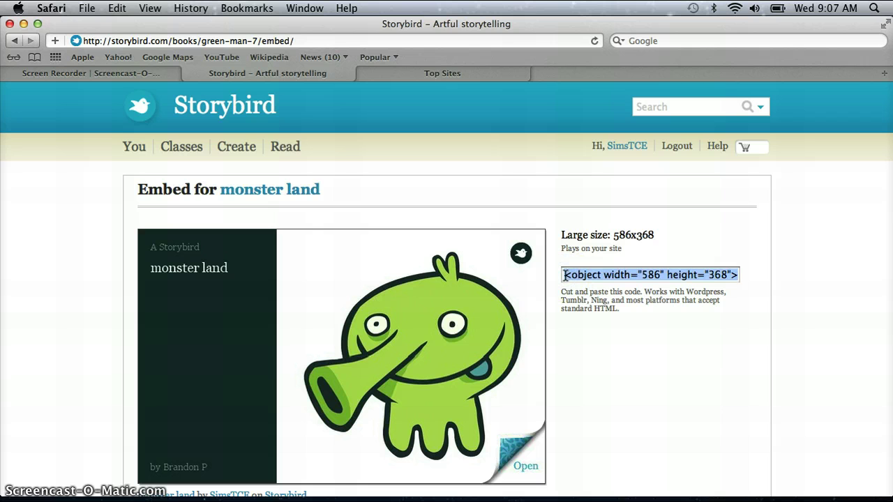
{"action": "left_click", "coordinate": [597, 311]}
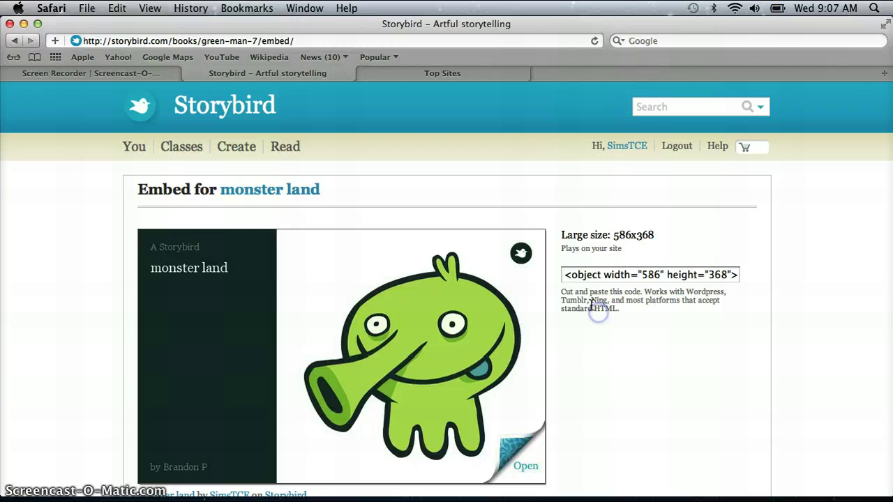
{"action": "left_click", "coordinate": [565, 276]}
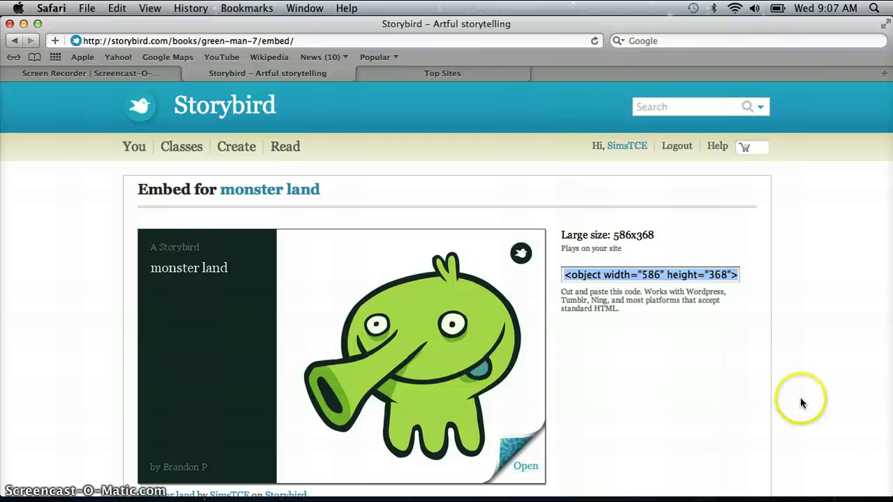
{"action": "left_click", "coordinate": [689, 361]}
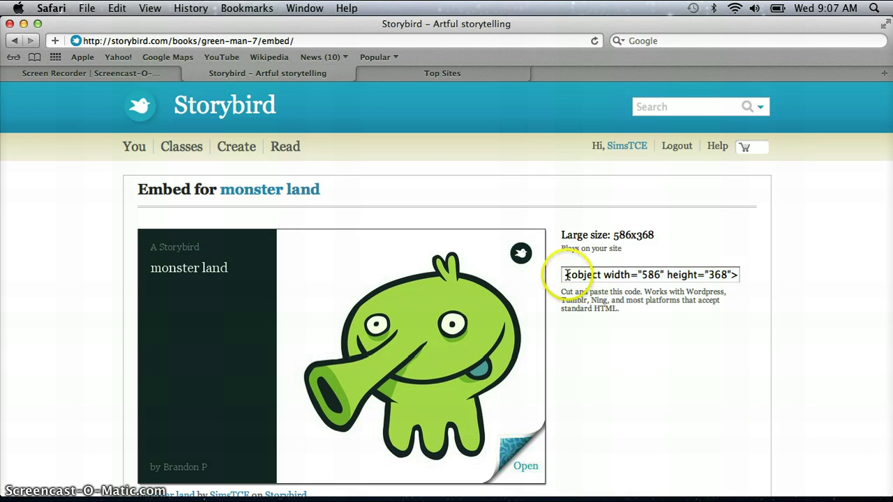
{"action": "left_click", "coordinate": [568, 274]}
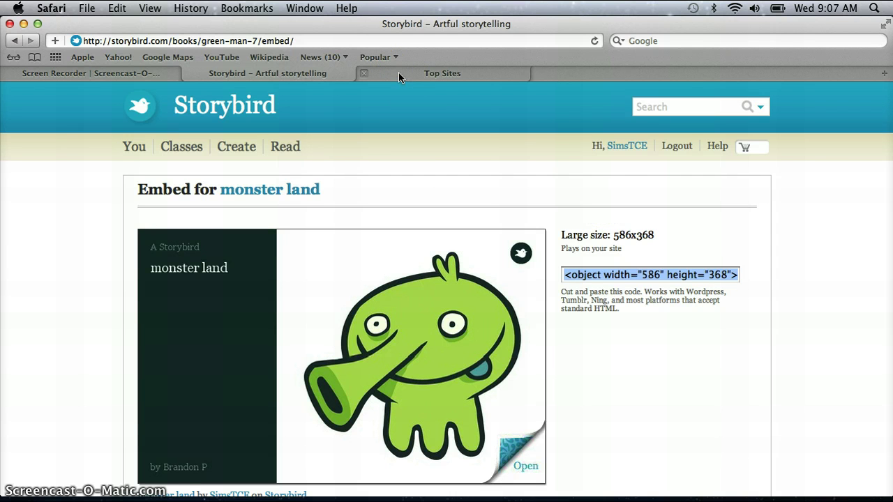
{"action": "key", "text": "super+t"}
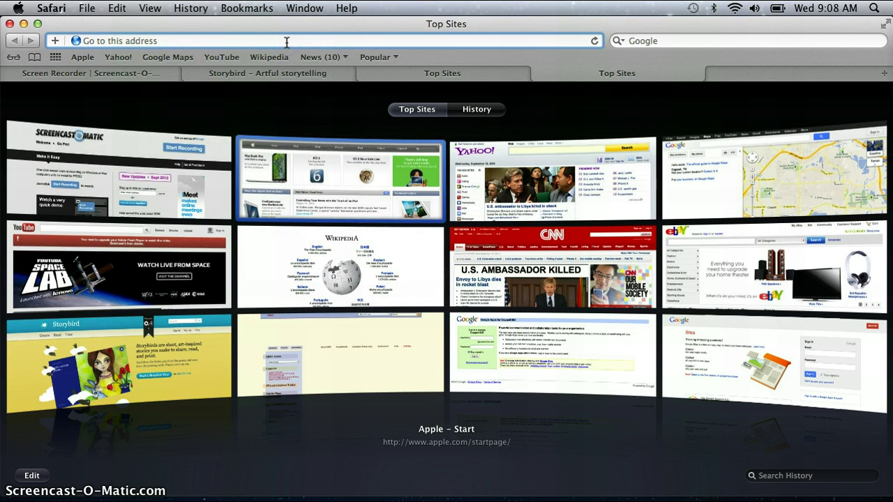
{"action": "type", "text": "www.cop"}
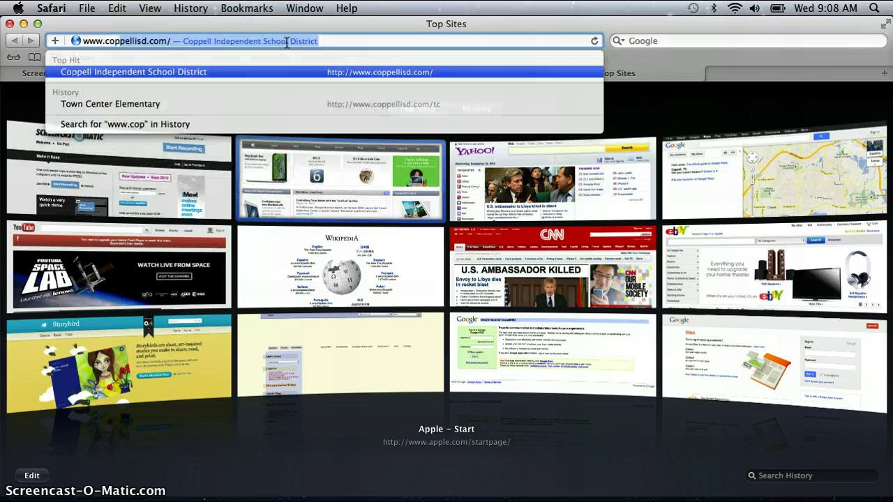
{"action": "type", "text": "pellisd.com/t"}
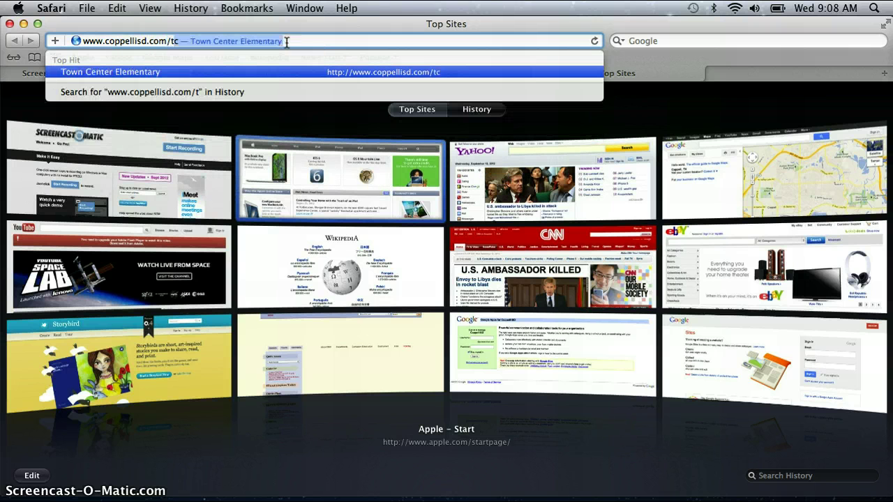
{"action": "type", "text": "c"}
{"action": "key", "text": "BackSpace"}
{"action": "key", "text": "BackSpace"}
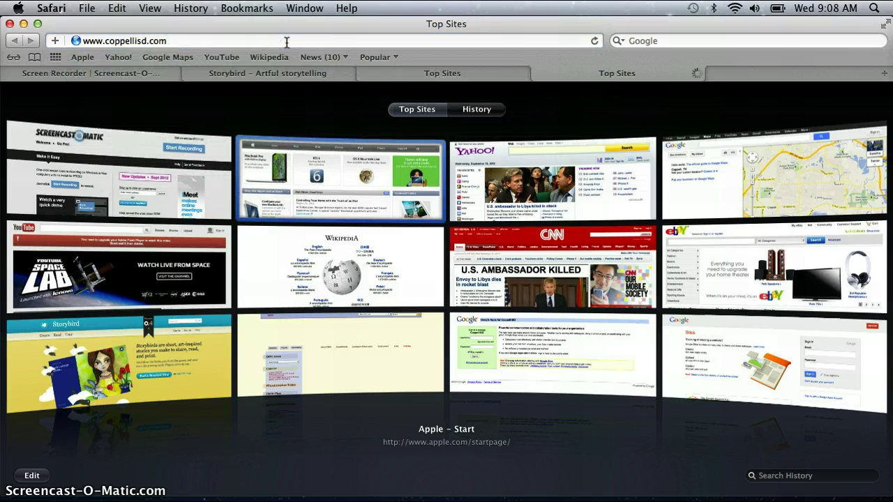
{"action": "key", "text": "Return"}
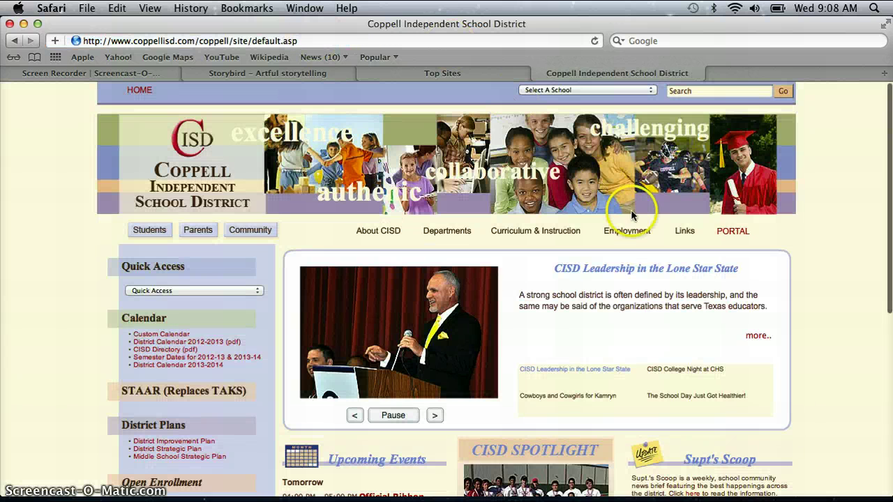
Open the district portal's Google Apps and sign in with the username and account password, turning off Stay signed in.
{"action": "mouse_move", "coordinate": [739, 241]}
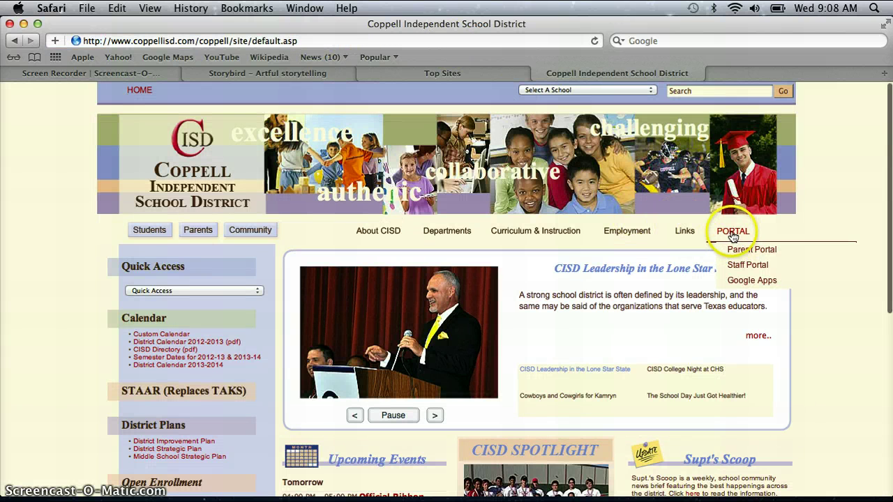
{"action": "left_click", "coordinate": [733, 279]}
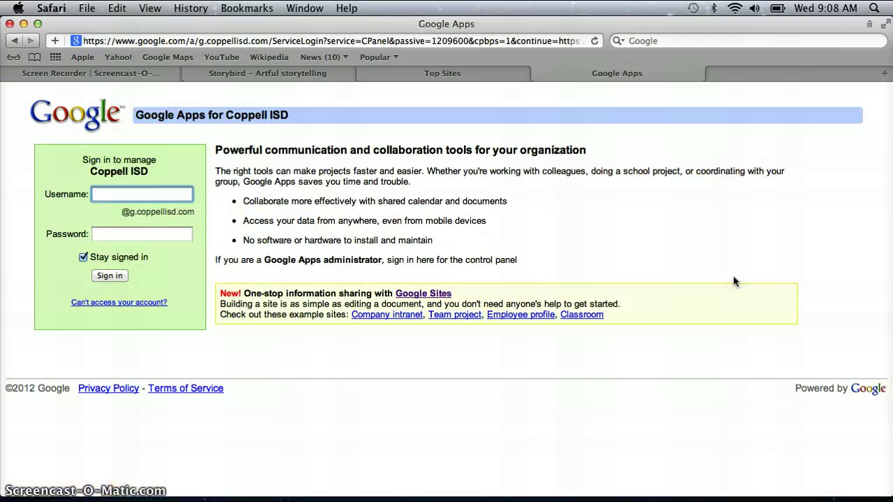
{"action": "key", "text": "Tab"}
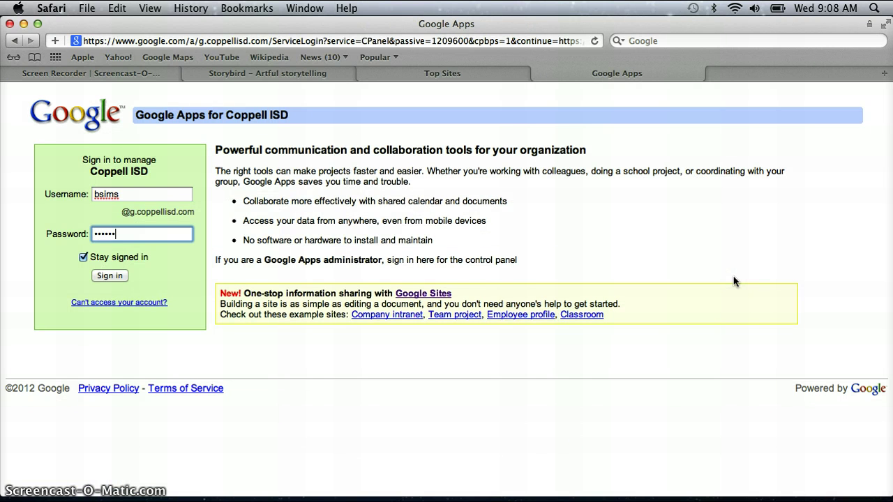
{"action": "left_click", "coordinate": [84, 258]}
{"action": "left_click", "coordinate": [113, 277]}
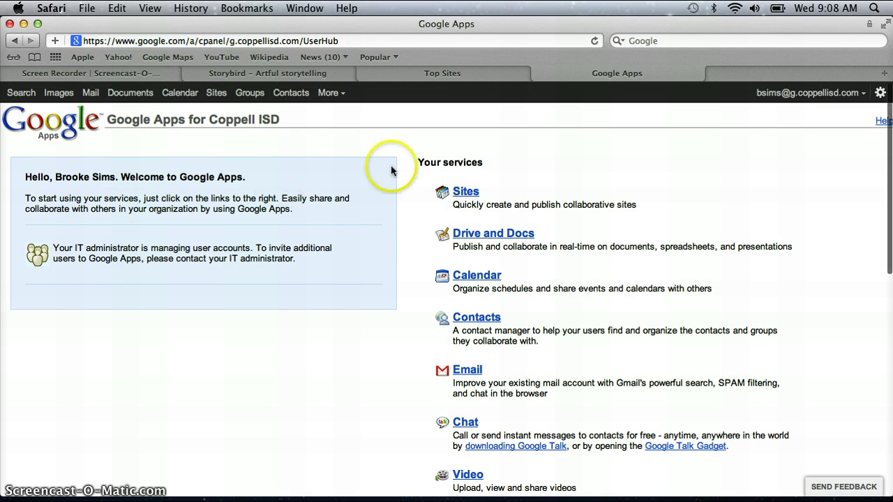
In Google Sites, search my sites for the teacher's name and open the matching class site.
{"action": "left_click", "coordinate": [465, 195]}
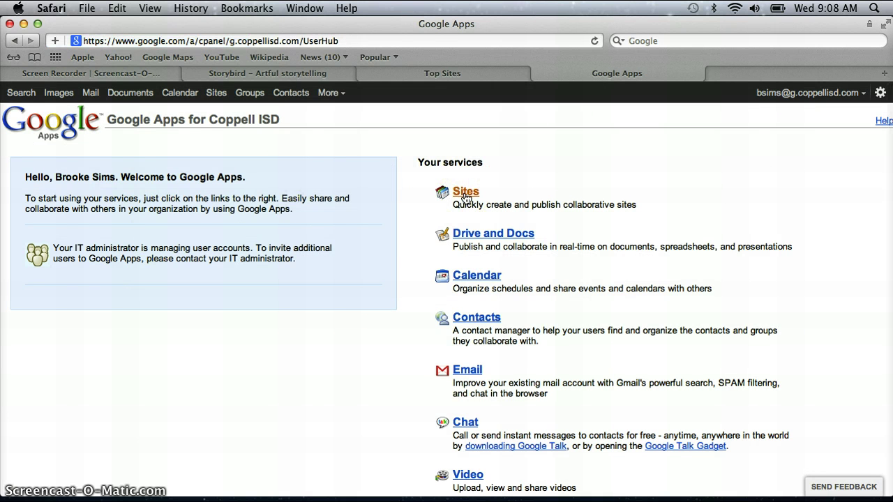
{"action": "left_click", "coordinate": [466, 195]}
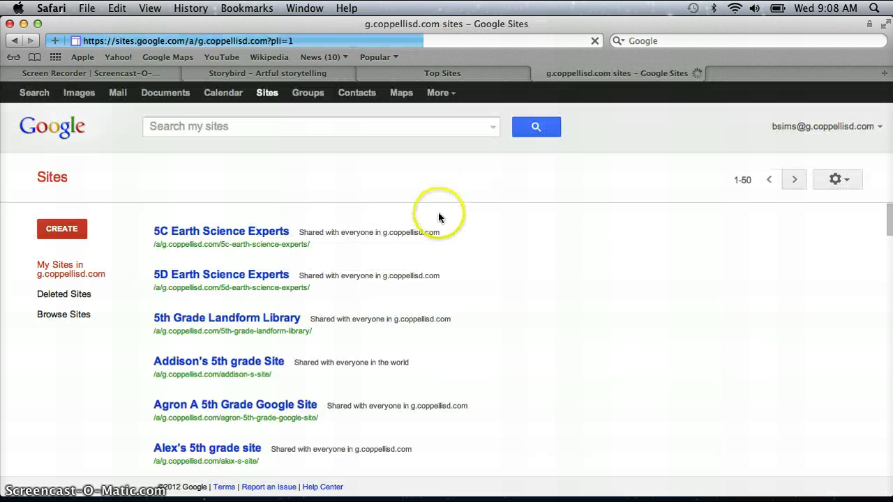
{"action": "left_click", "coordinate": [286, 127]}
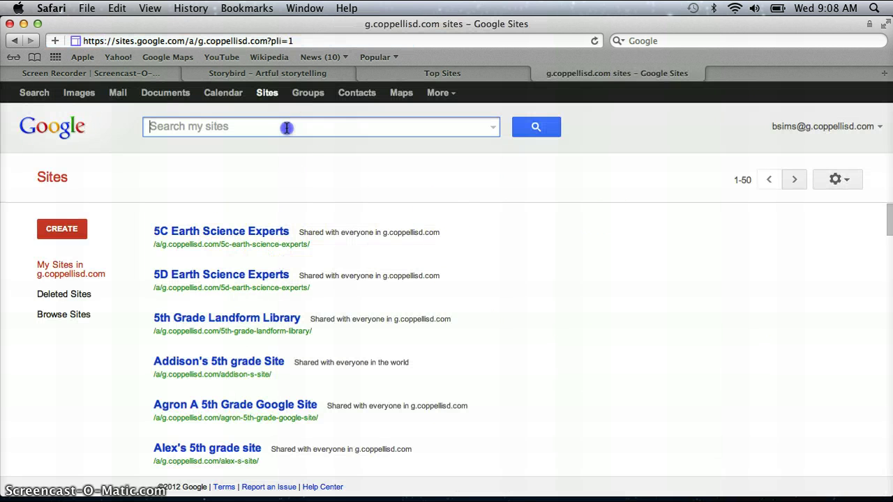
{"action": "type", "text": "mrs."}
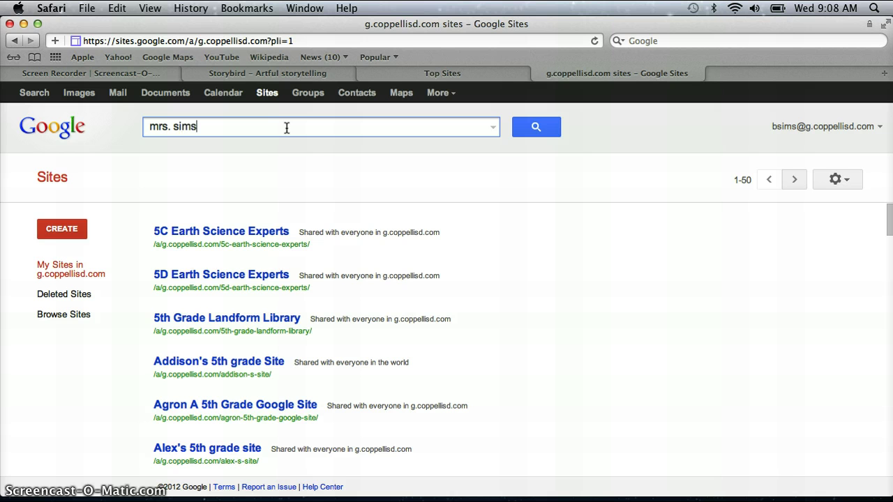
{"action": "type", "text": " sims"}
{"action": "key", "text": "Return"}
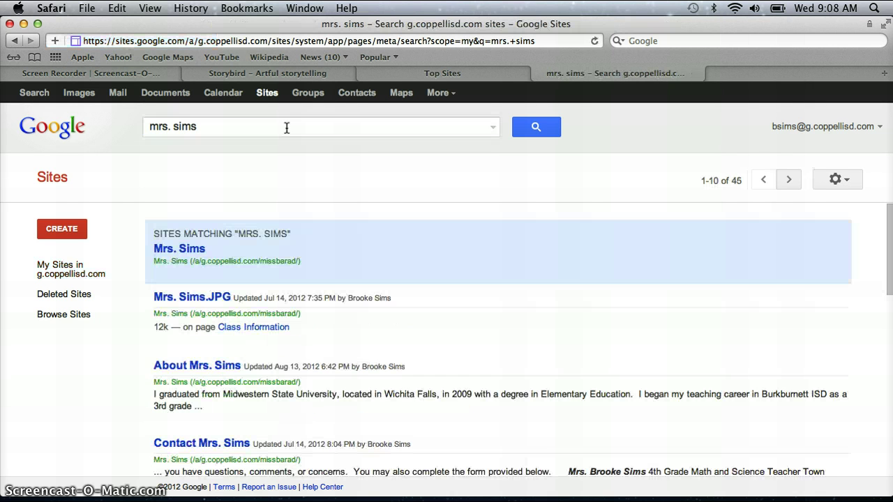
{"action": "left_click", "coordinate": [177, 251]}
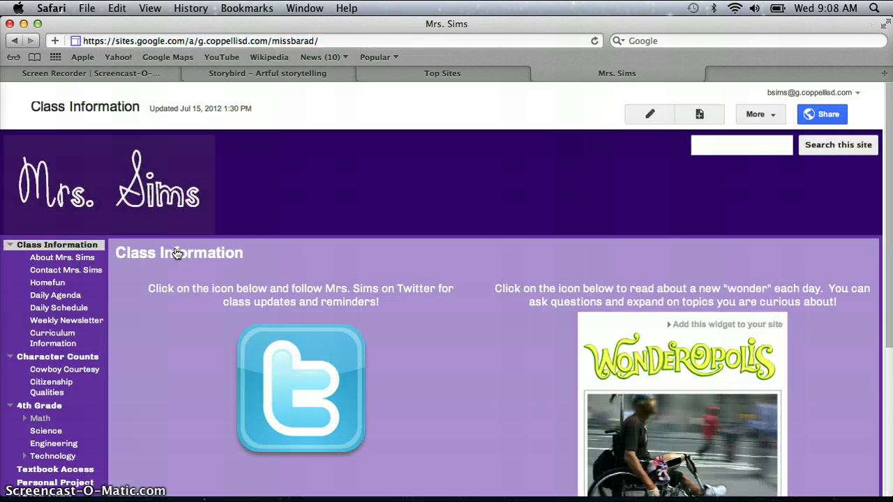
Go to the Math page under 4th Grade on the class site and open it for editing.
{"action": "scroll", "coordinate": [891, 230], "scroll_direction": "down", "scroll_amount": 2}
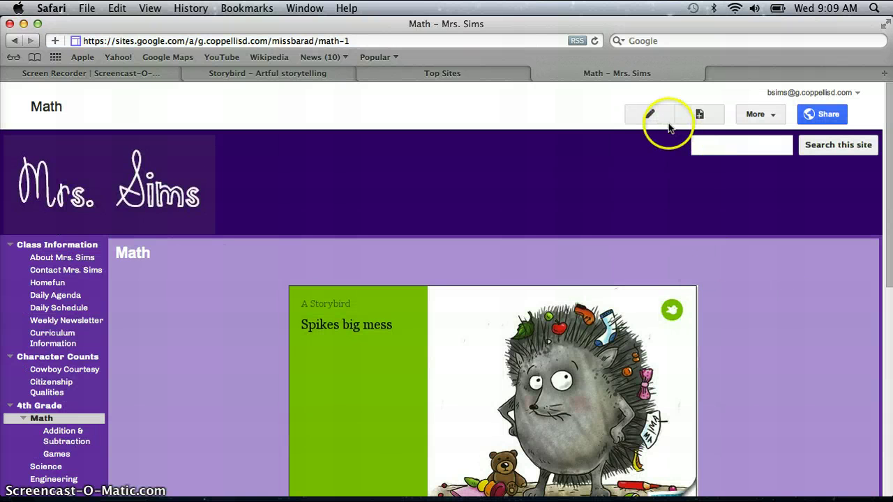
{"action": "left_click_drag", "start_coordinate": [889, 154], "coordinate": [890, 114]}
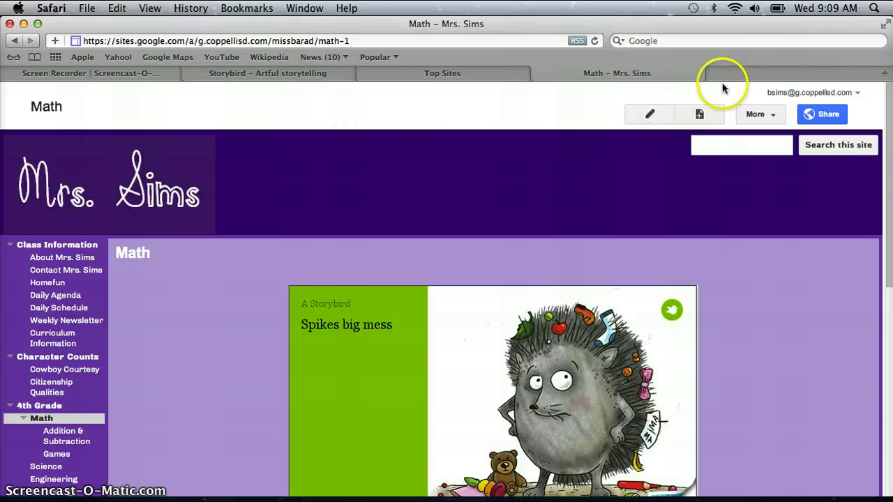
{"action": "left_click", "coordinate": [651, 116]}
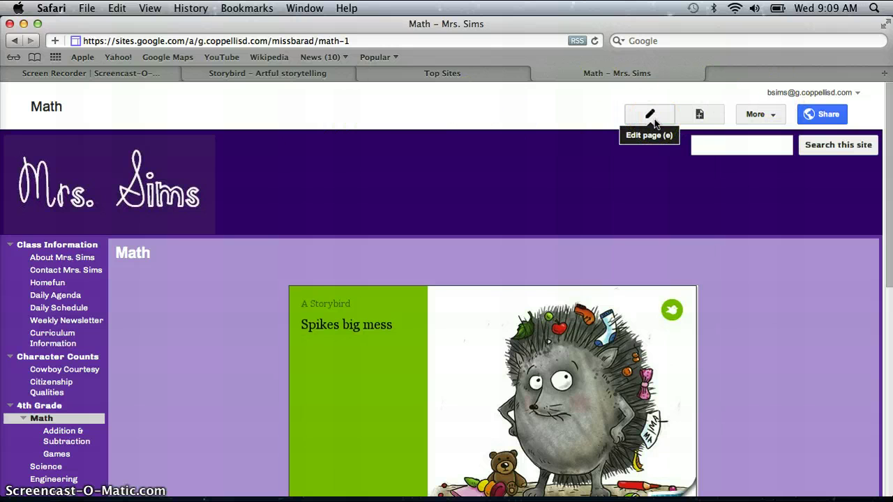
{"action": "left_click", "coordinate": [653, 121]}
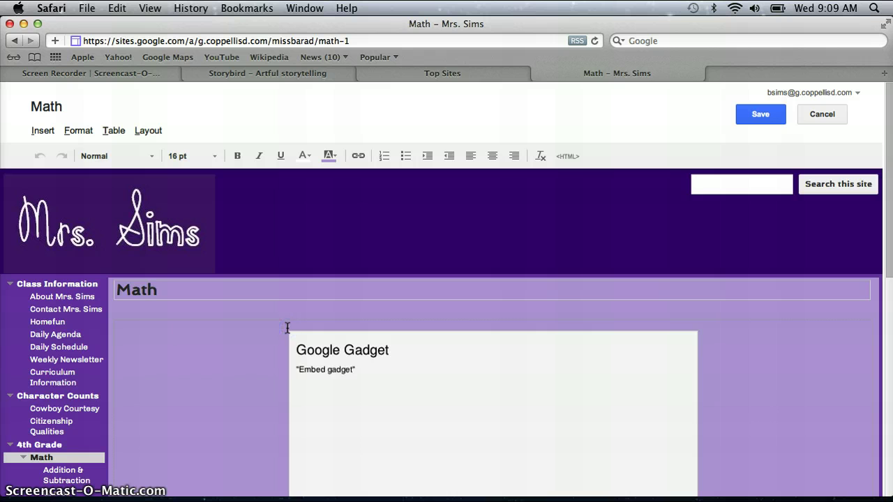
Add a blank line above the existing gadget and insert the monster land embed code at the start of the Math page's HTML.
{"action": "scroll", "coordinate": [287, 328], "scroll_direction": "down", "scroll_amount": 3}
{"action": "key", "text": "Return"}
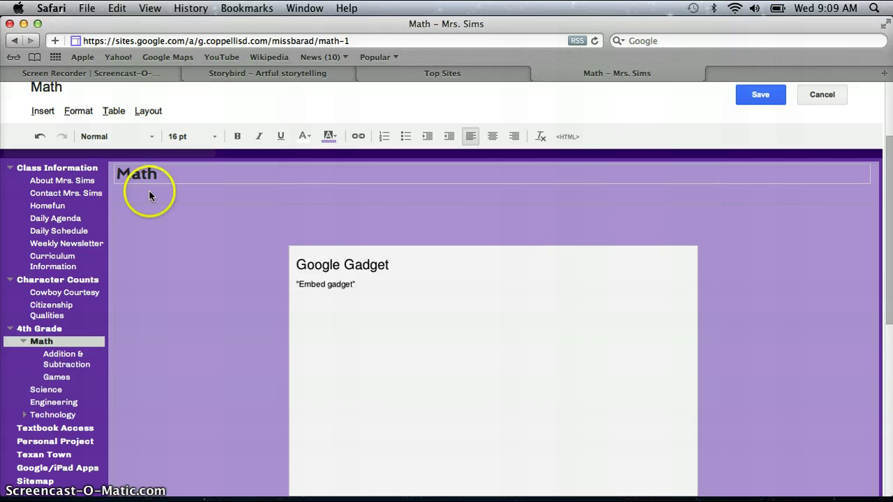
{"action": "left_click", "coordinate": [571, 138]}
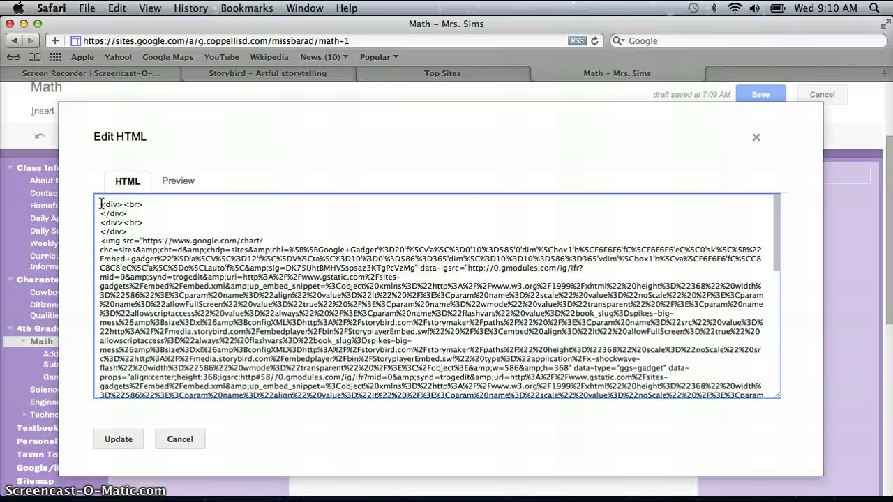
{"action": "type", "text": "<object width=\"586\" height=\"368\"><param name=\"align\" value=\"lt\"/><param name=\"scale\" value=\"noScale\"/><param name=\"allowFullScreen\" value=\"true\"/><param name=\"wmode\" value=\"transparent\"/><param name=\"allowscriptaccess\" value=\"always\"/><param name=\"flashvars\" value=\"book_slug=green-man-7&amp;size=xl&amp;configXML=http://storybird.com/storymaker/paths/\"/><param name=\"src\" value=\"http://media.storybird.com/embedplayer/bin/StoryplayerEmbed.swf\"><embed src=\"http://media.storybird.com/embedplayer/bin/StoryplayerEmbed.swf\" type=\"application/x-shockwave-flash\" width=\"586\" height=\"368\" align=\"lt\" scale=\"noScale\" allowFullScreen=\"true\" wmode=\"transparent\" allowscriptaccess=\"always\" flashvars=\"book_slug=green-man-7&amp;size=xl&amp;configXML=http://storybird.com/storymaker/paths/\" /></object><span style=\"display:block;font-family:Georgia,Times New Roman,serif;font-size:14px;margin:5px 0 10px 0;\"><a href=\"http://storybird.com/books/green-man-7/\">monster land</a> <span style=\"color:#666666;\">by</span> <a href=\"http://storybird.com/members/SimsTCE/\">SimsTCE</a> <span style=\"color:#666666;\">on</span> <a href=\"http://storybird.com\">Storybird</a></span>"}
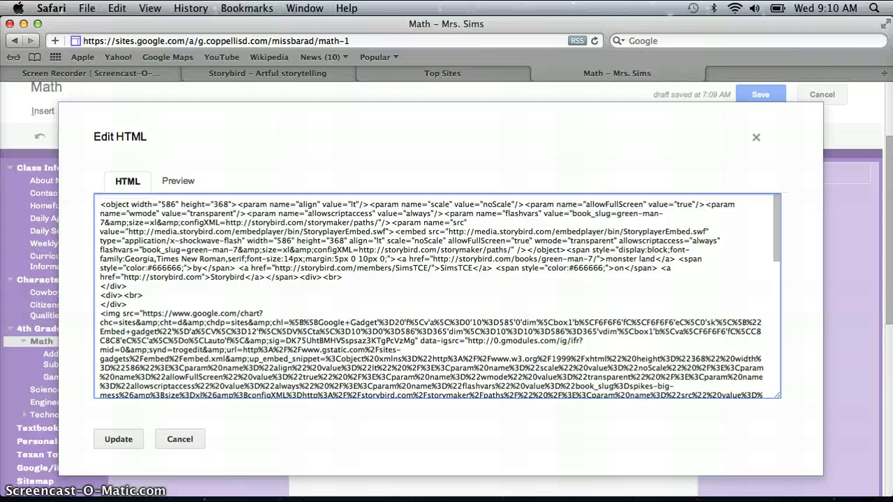
{"action": "left_click", "coordinate": [121, 445]}
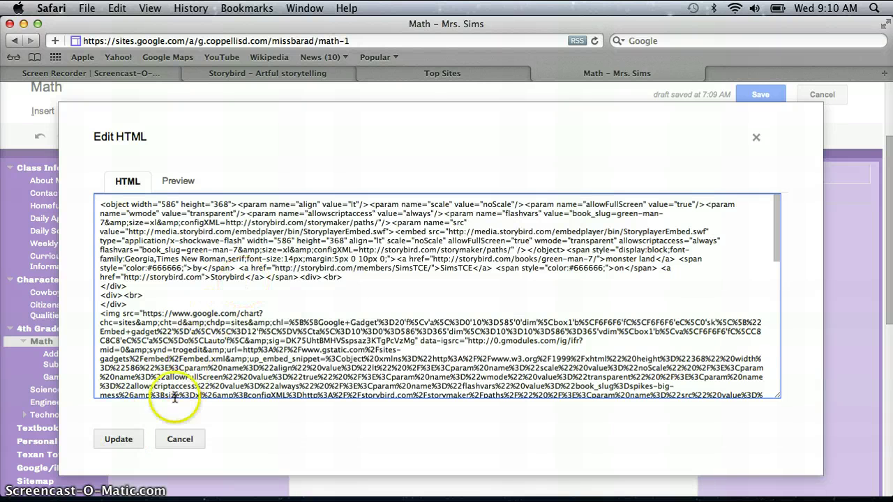
{"action": "left_click", "coordinate": [122, 440]}
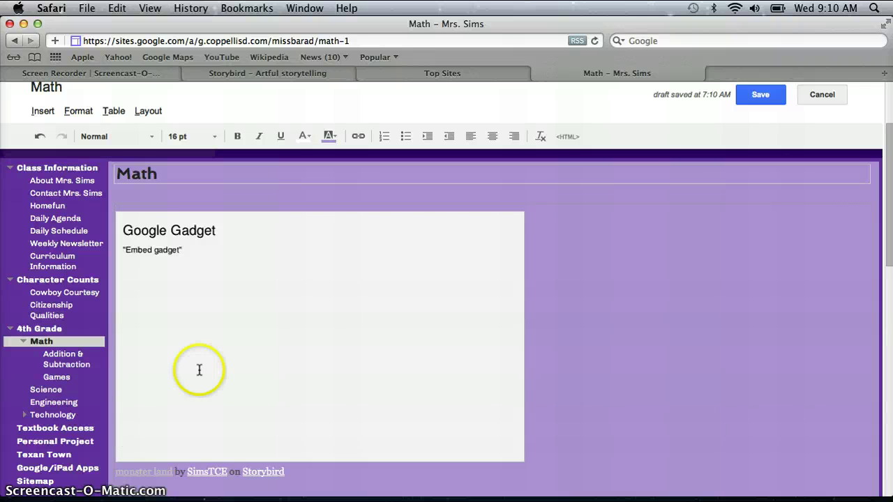
Center the newly embedded monster land gadget on the Math page and save the page.
{"action": "left_click", "coordinate": [222, 374]}
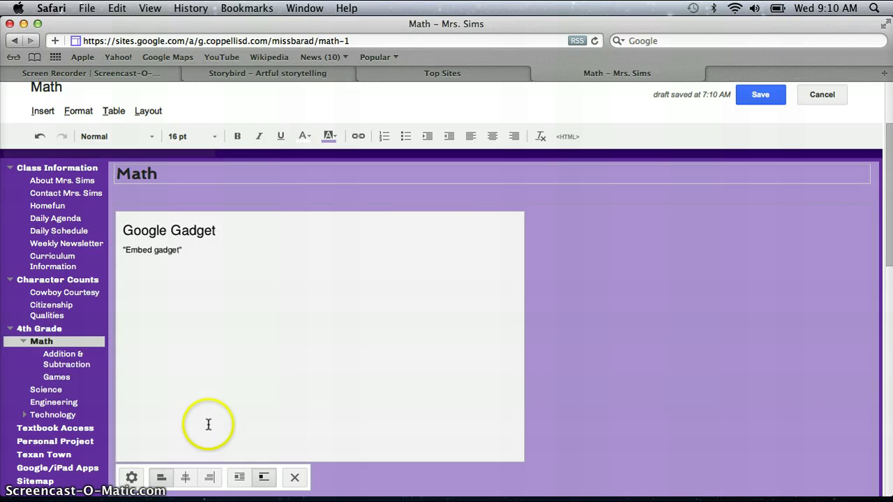
{"action": "left_click", "coordinate": [185, 478]}
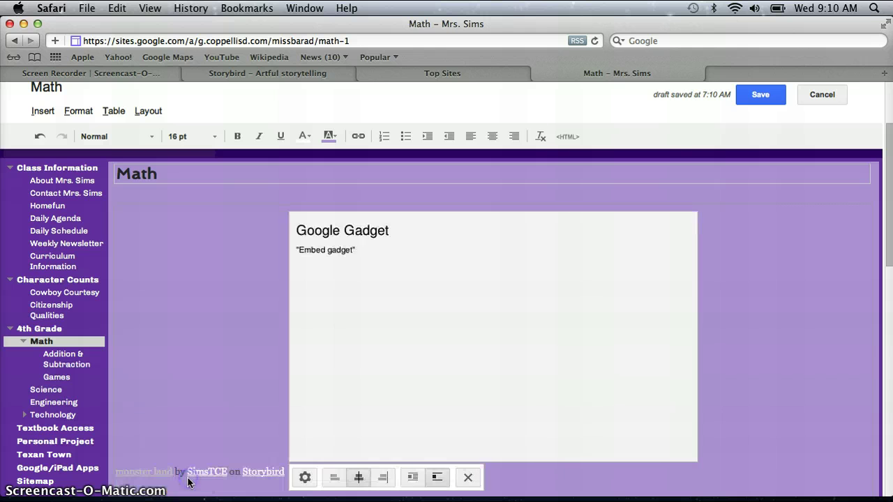
{"action": "left_click", "coordinate": [384, 478]}
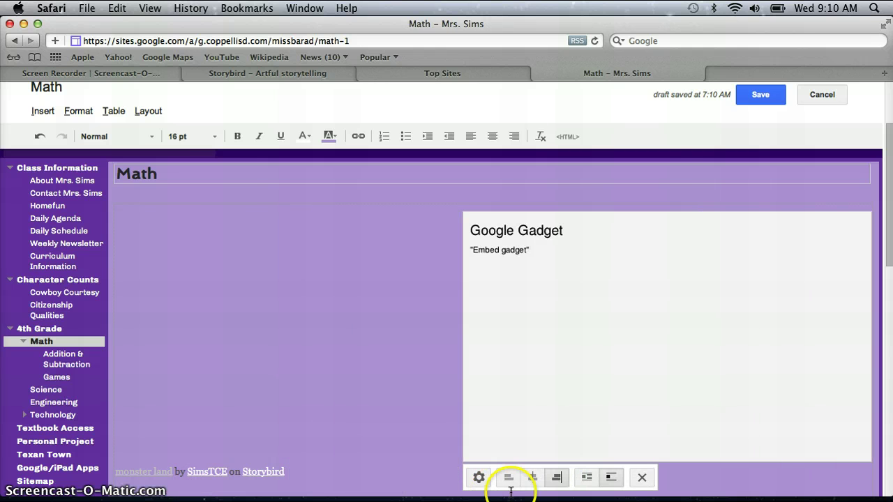
{"action": "left_click", "coordinate": [534, 484]}
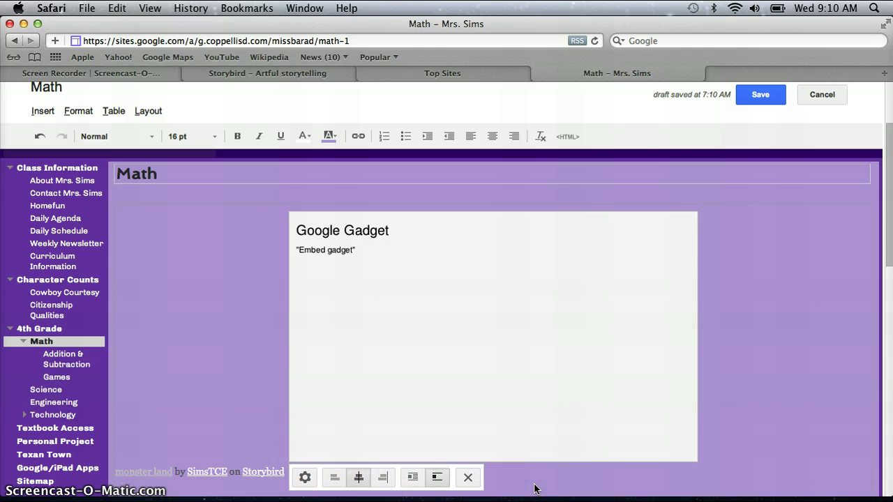
{"action": "left_click", "coordinate": [760, 95]}
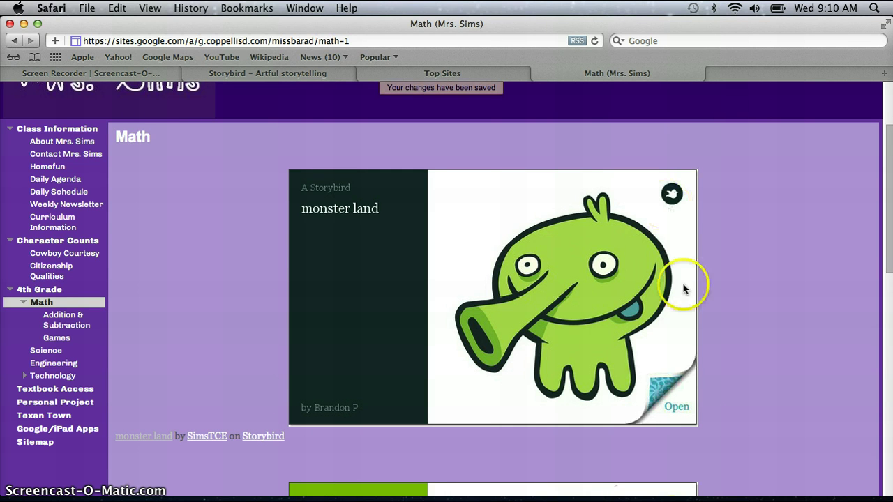
Open the embedded monster land story, page forward to page 3, view it in full screen and return to the normal view.
{"action": "left_click", "coordinate": [674, 410]}
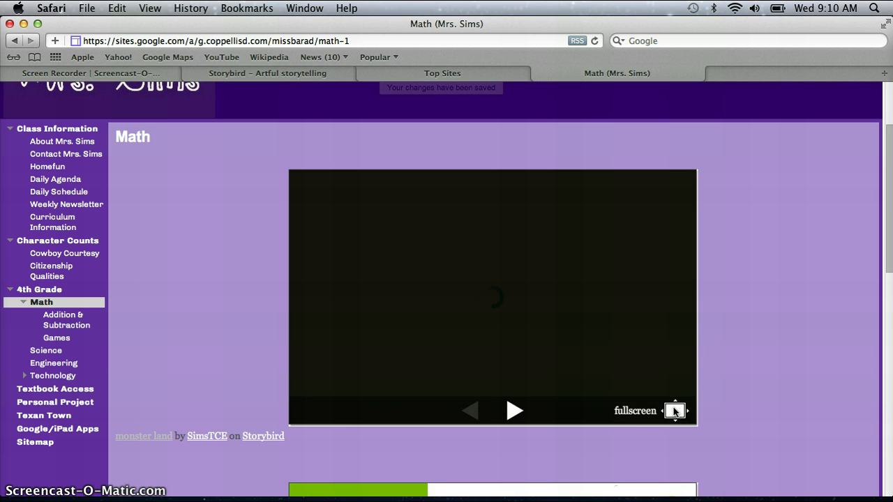
{"action": "left_click", "coordinate": [515, 410]}
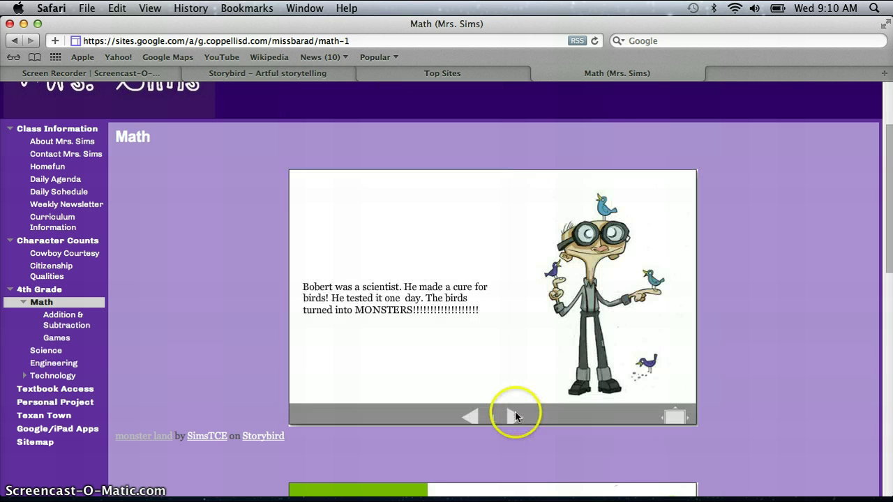
{"action": "left_click", "coordinate": [515, 413]}
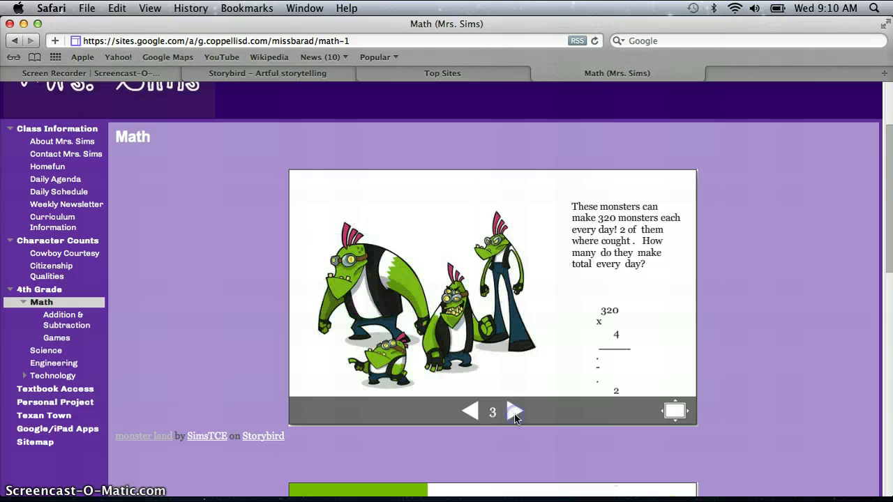
{"action": "left_click", "coordinate": [675, 411]}
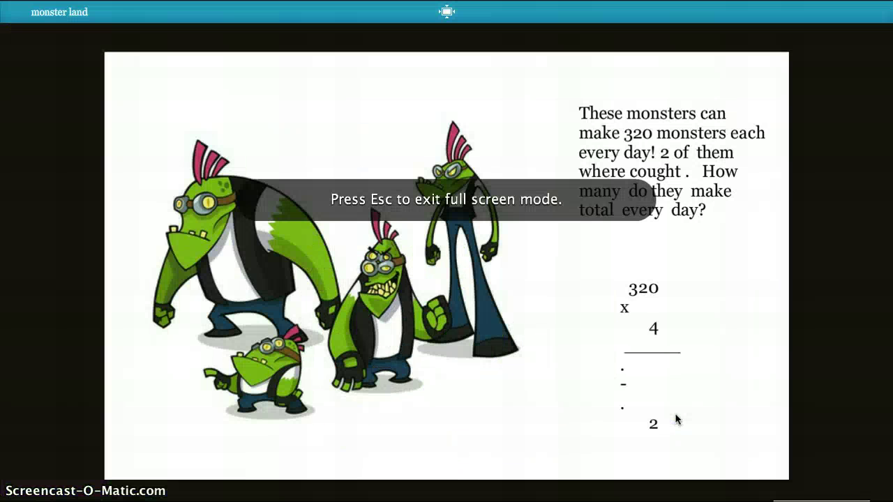
{"action": "left_click", "coordinate": [489, 426]}
{"action": "key", "text": "Escape"}
{"action": "left_click", "coordinate": [622, 324]}
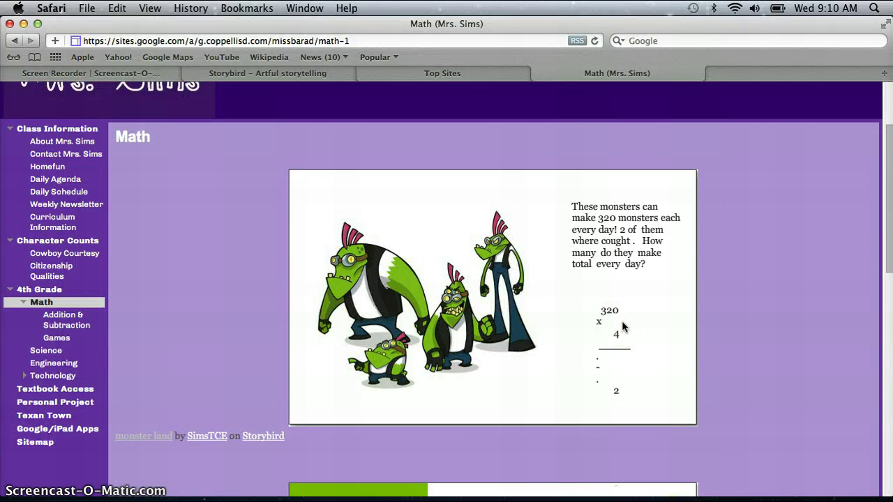
{"action": "mouse_move", "coordinate": [515, 313]}
{"action": "left_mouse_down"}
{"action": "mouse_move", "coordinate": [333, 398]}
{"action": "mouse_move", "coordinate": [26, 493]}
{"action": "left_mouse_up"}
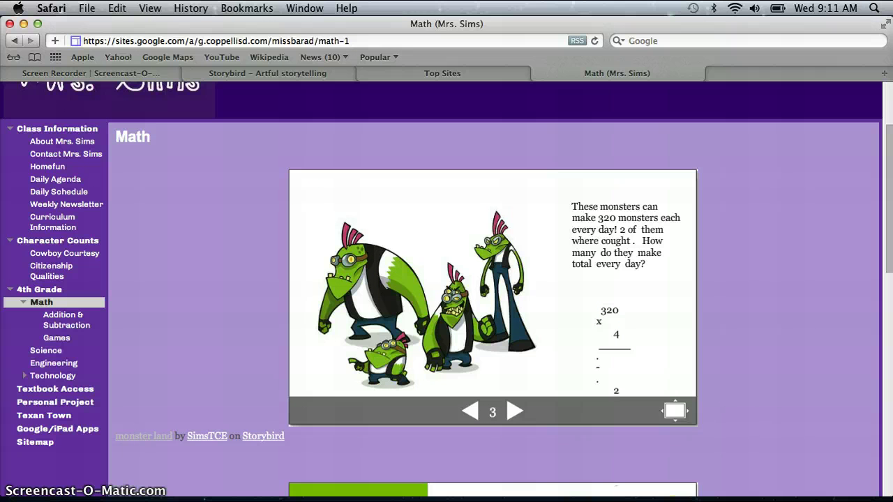